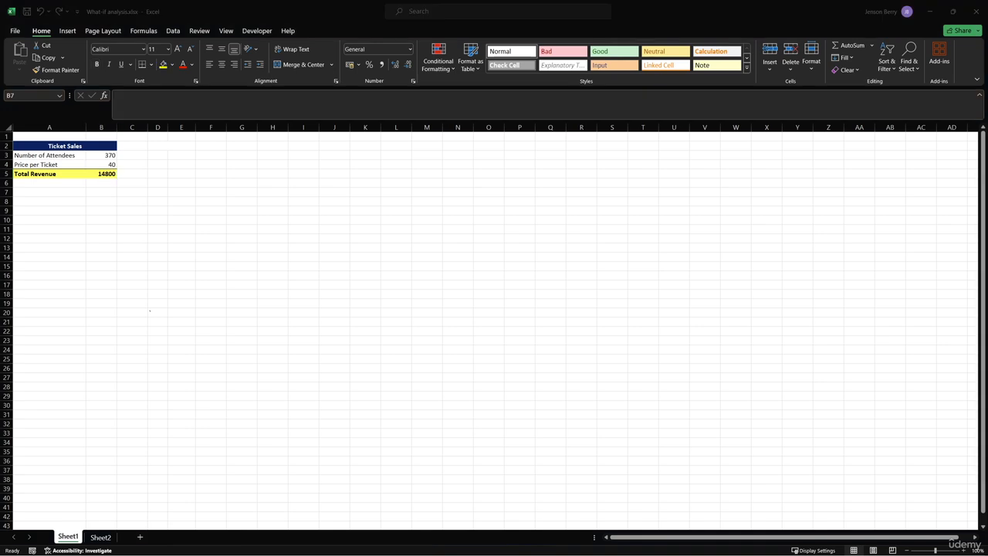
Examine the workbook file and the ticket sales table, including the Total Revenue formula
{"action": "left_click_drag", "start_coordinate": [987, 147], "coordinate": [457, 139]}
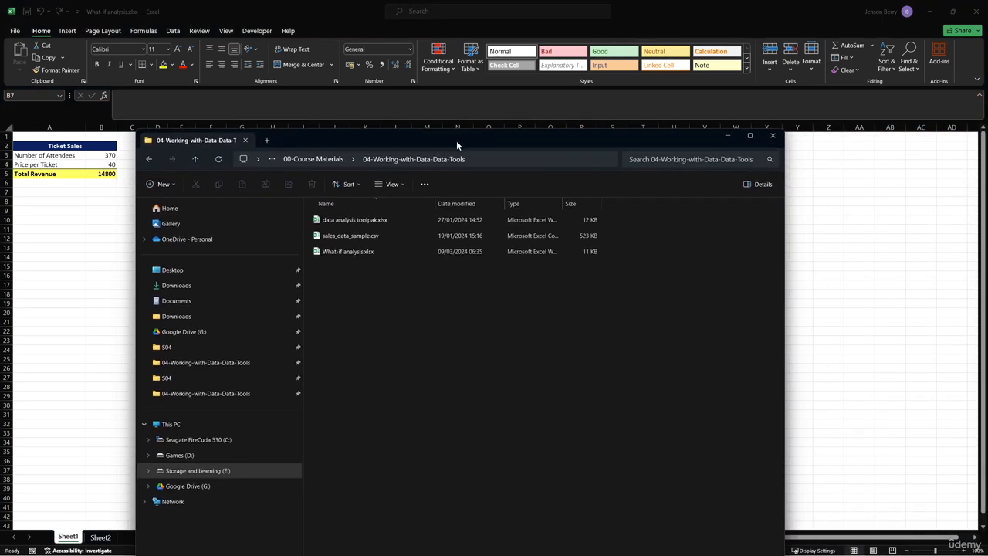
{"action": "left_click", "coordinate": [393, 251]}
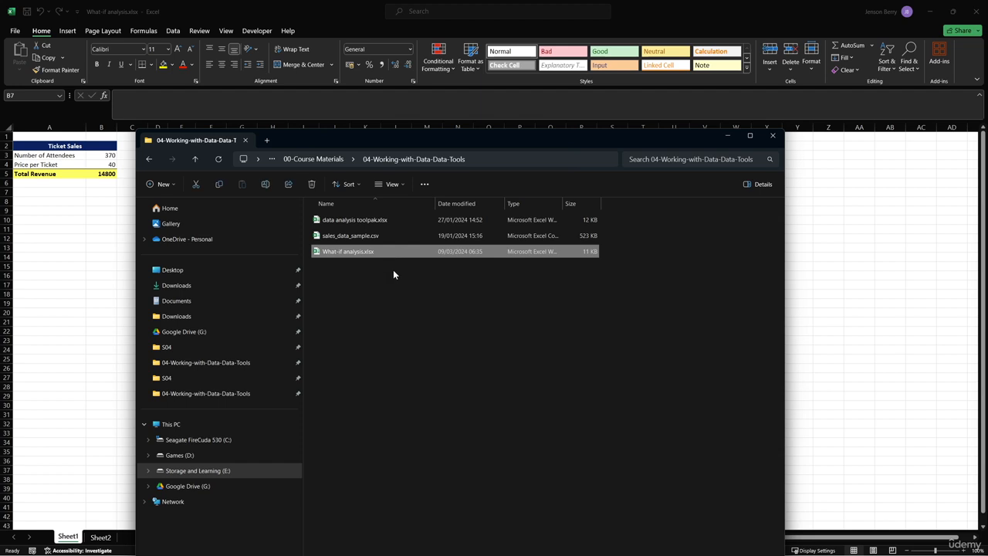
{"action": "left_click_drag", "start_coordinate": [518, 139], "coordinate": [987, 140]}
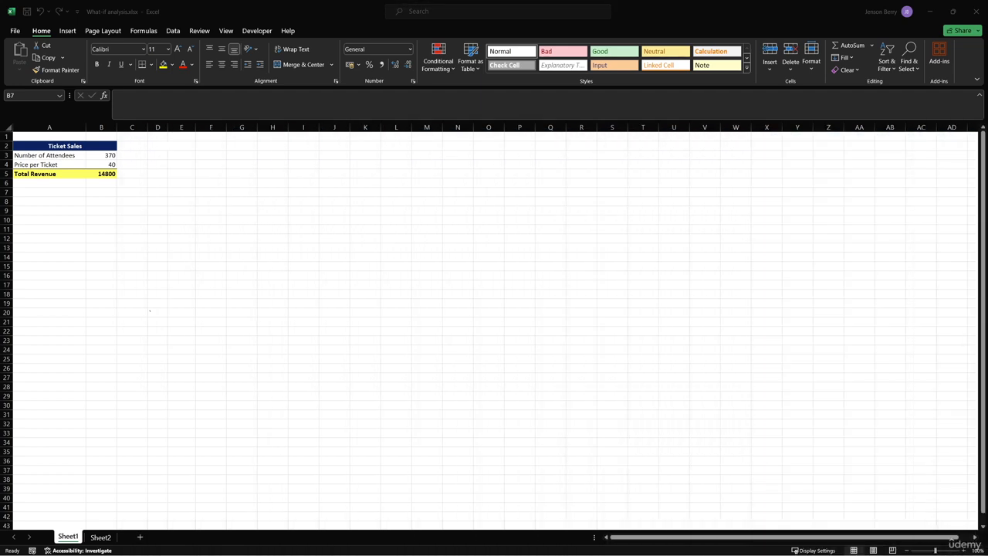
{"action": "left_click", "coordinate": [410, 219]}
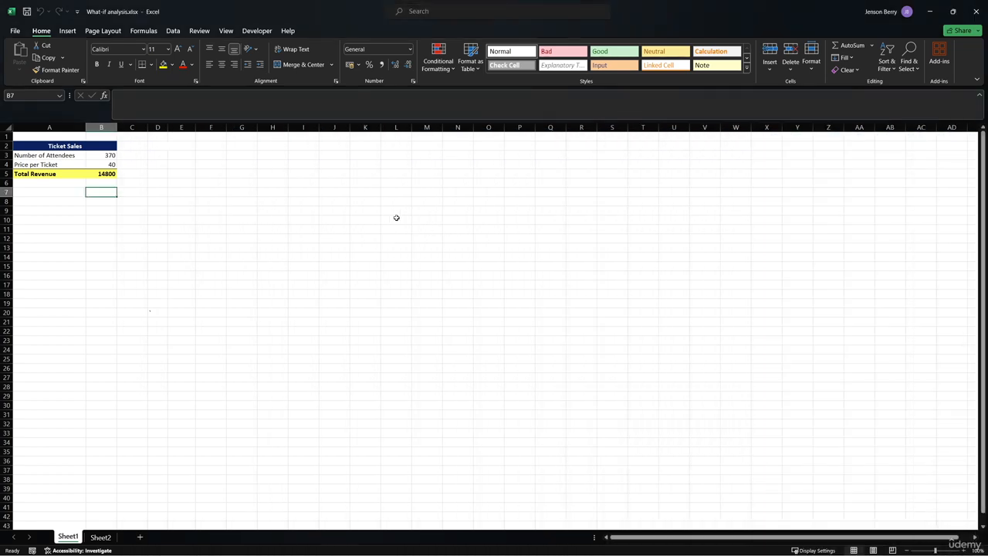
{"action": "left_click", "coordinate": [102, 175]}
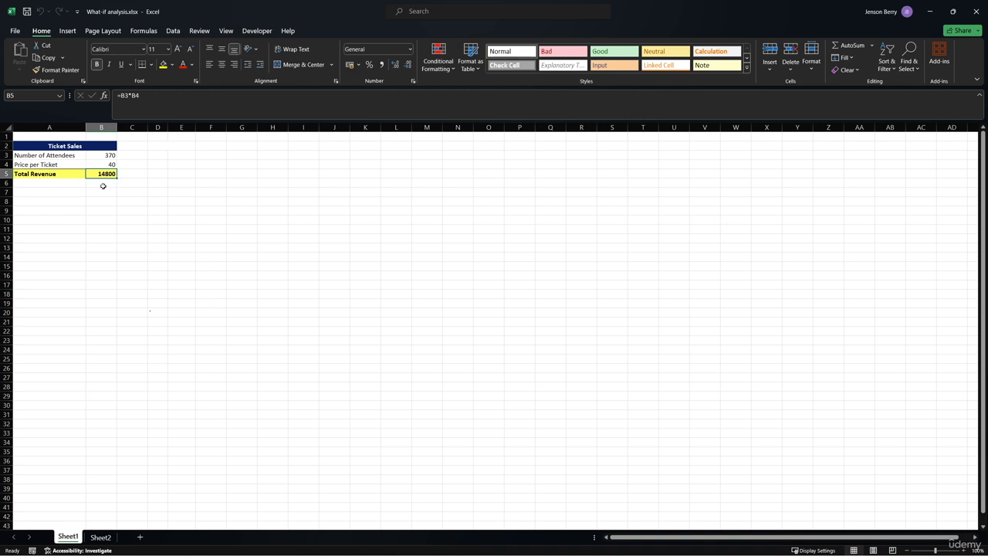
{"action": "left_click", "coordinate": [99, 198]}
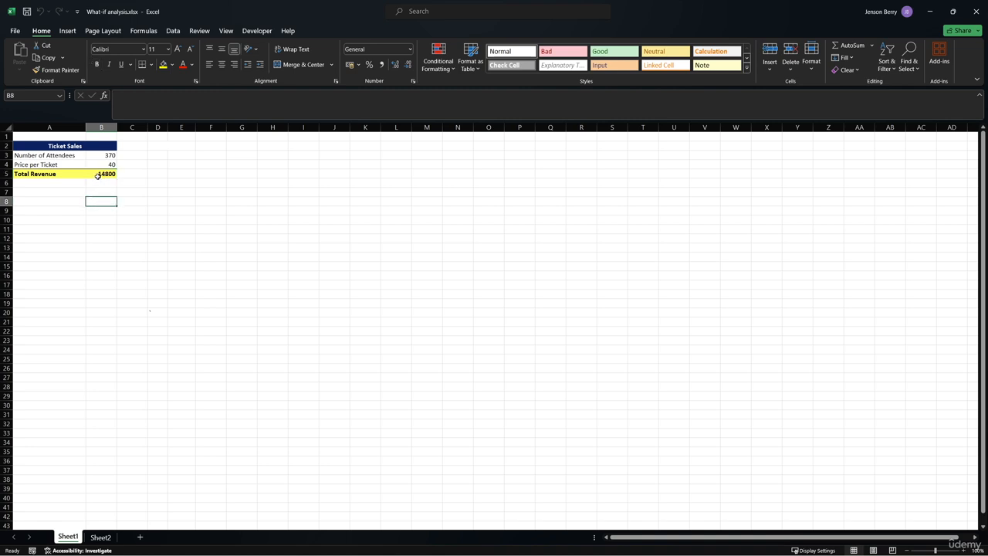
{"action": "left_click", "coordinate": [98, 193]}
{"action": "left_click", "coordinate": [100, 156]}
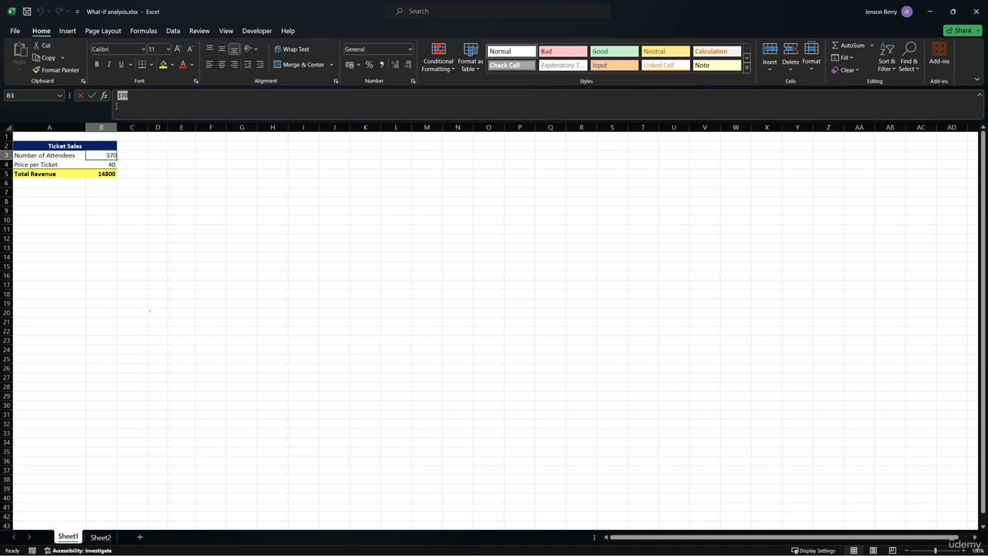
Change the Number of Attendees to 670
{"action": "double_click", "coordinate": [117, 104]}
{"action": "type", "text": "670"}
{"action": "key", "text": "ctrl+Return"}
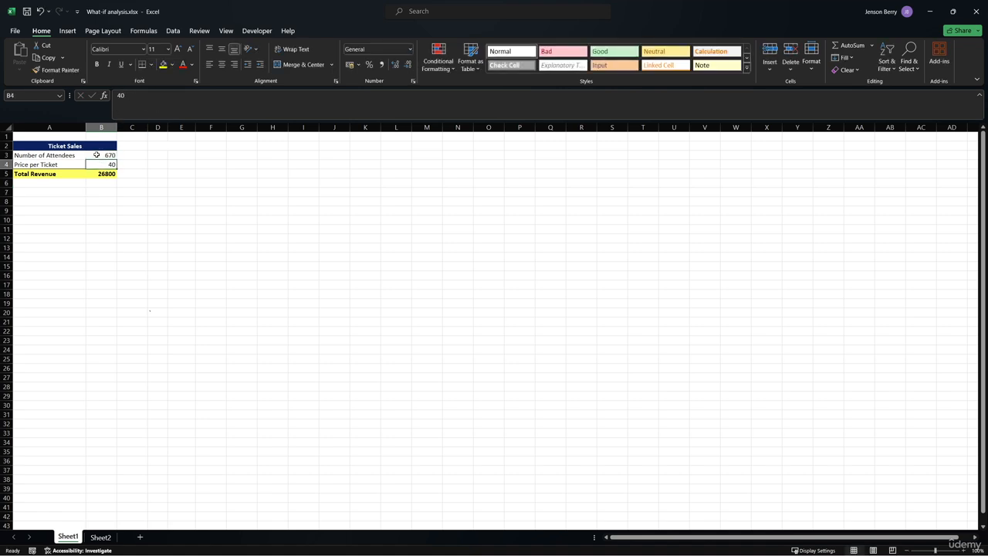
Undo the attendee change
{"action": "double_click", "coordinate": [121, 109]}
{"action": "key", "text": "Escape"}
{"action": "key", "text": "ctrl+z"}
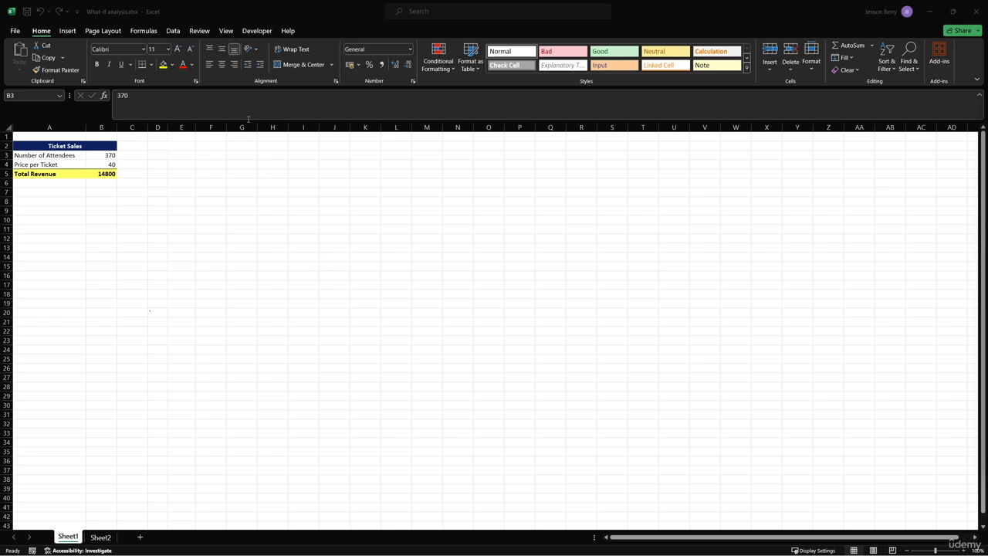
Use Goal Seek to make Total Revenue reach 70000 by changing the Number of Attendees
{"action": "left_click", "coordinate": [175, 32]}
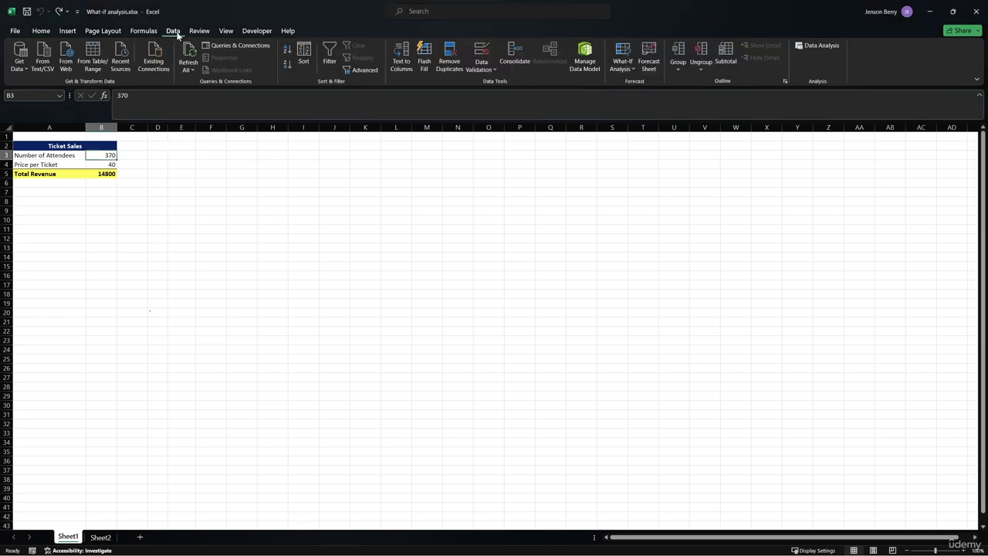
{"action": "left_click", "coordinate": [622, 67]}
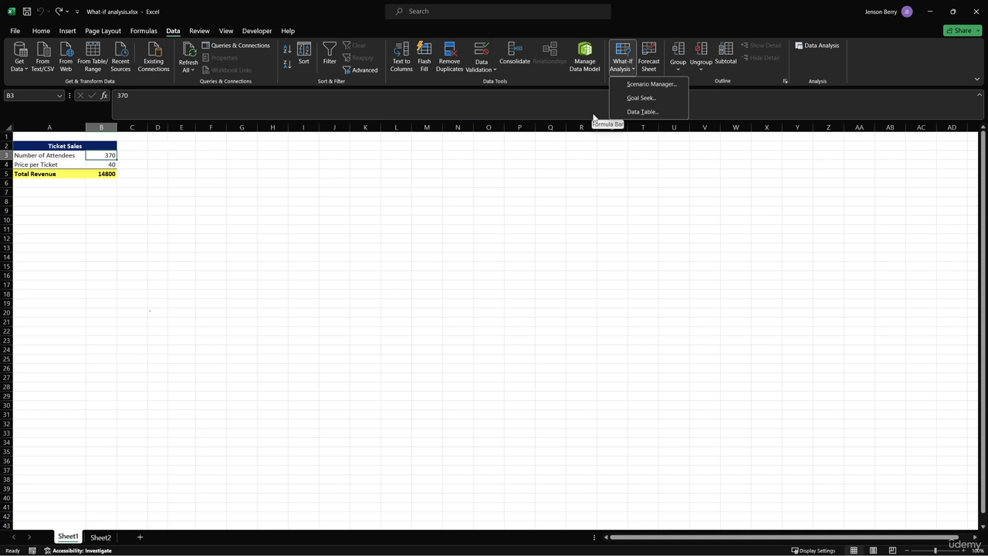
{"action": "left_click", "coordinate": [619, 99]}
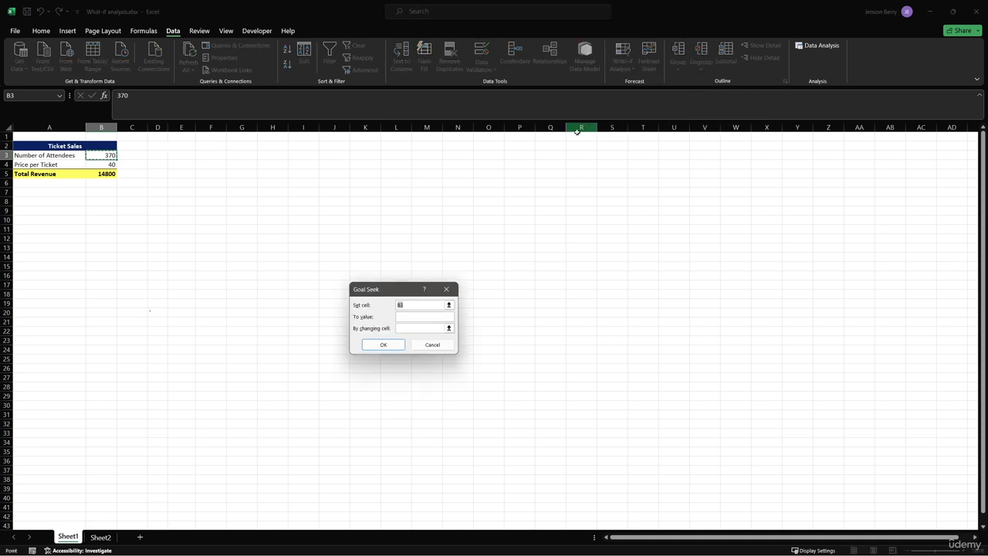
{"action": "left_click", "coordinate": [98, 174]}
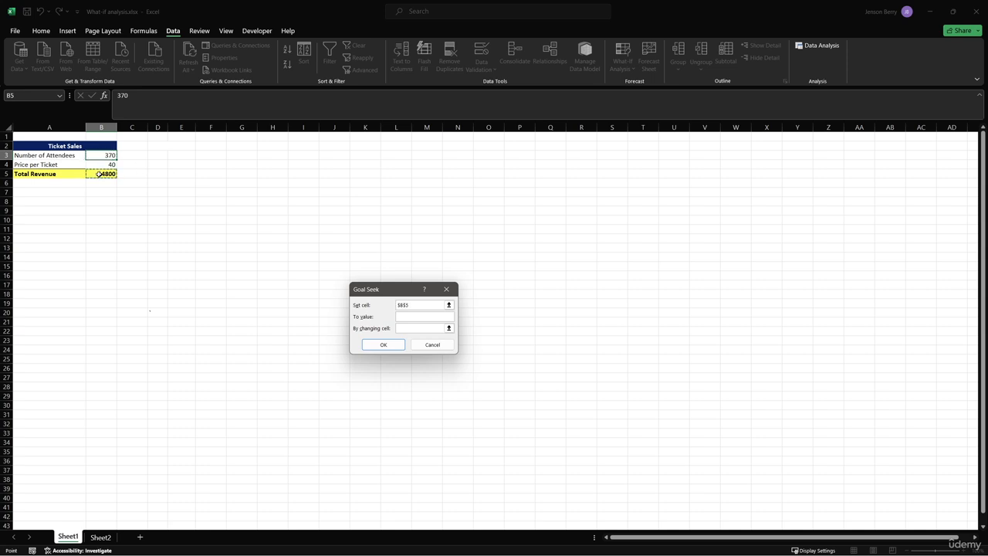
{"action": "left_click", "coordinate": [427, 318]}
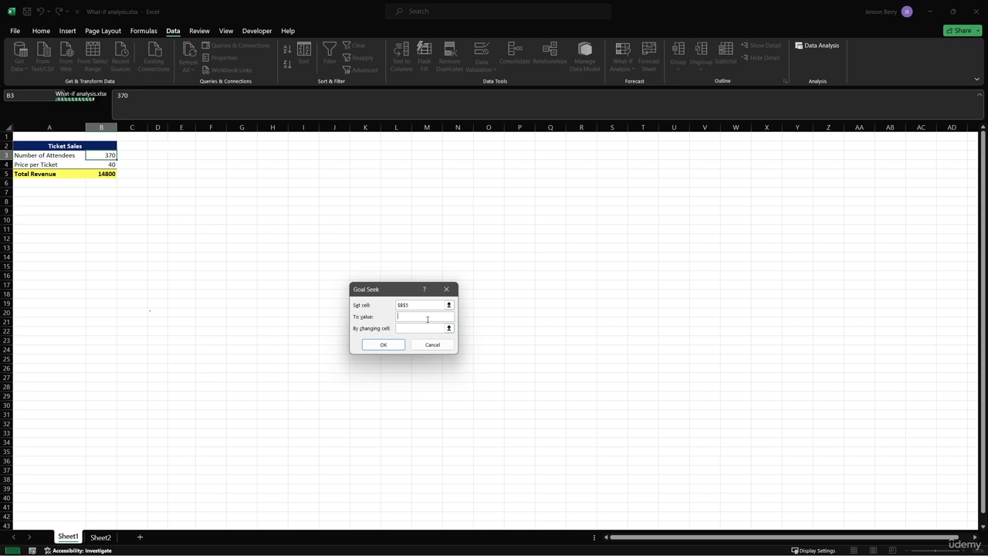
{"action": "type", "text": "70000"}
{"action": "left_click", "coordinate": [432, 330]}
{"action": "left_click", "coordinate": [109, 156]}
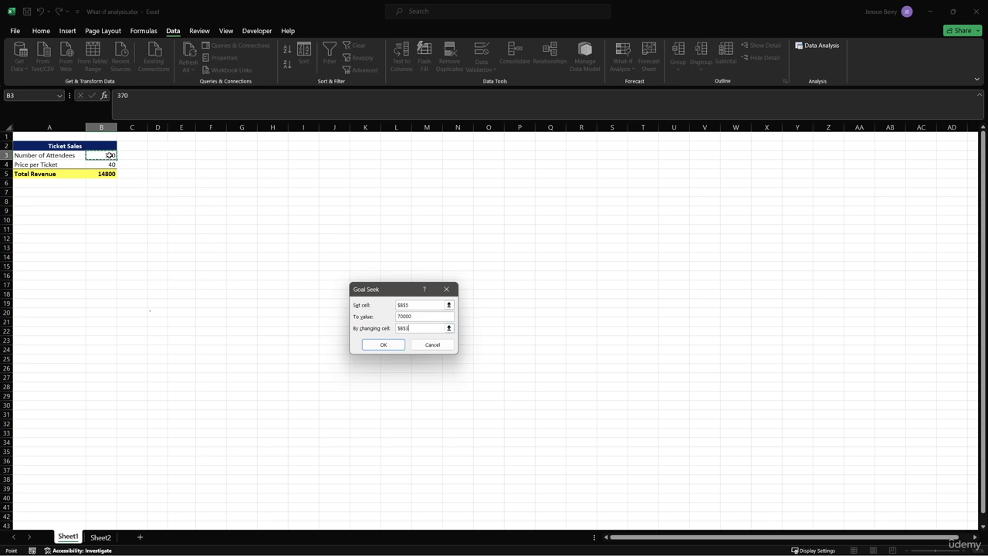
{"action": "left_click", "coordinate": [371, 345]}
{"action": "left_click", "coordinate": [411, 344]}
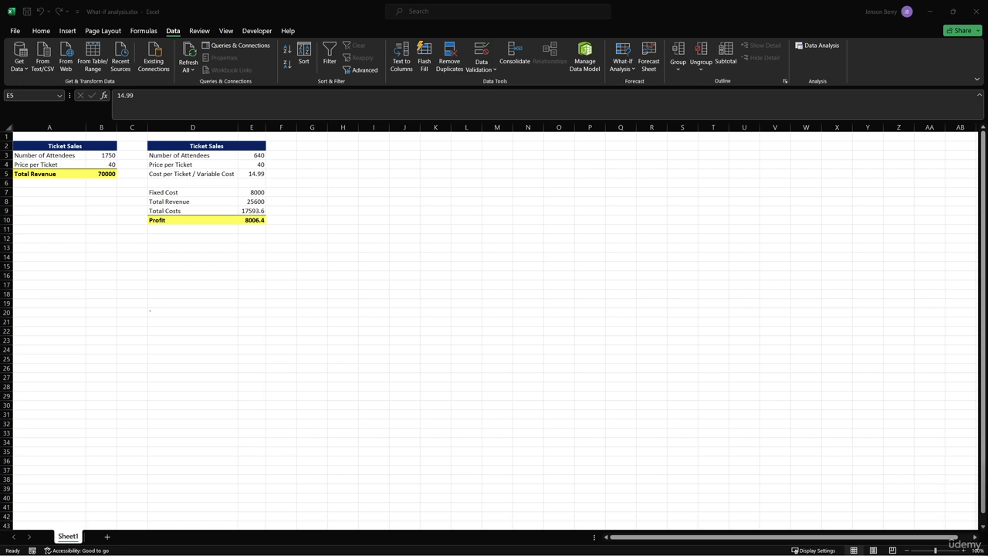
Inspect the formulas for Total Revenue, Total Costs and Profit in the second ticket sales table
{"action": "double_click", "coordinate": [241, 202]}
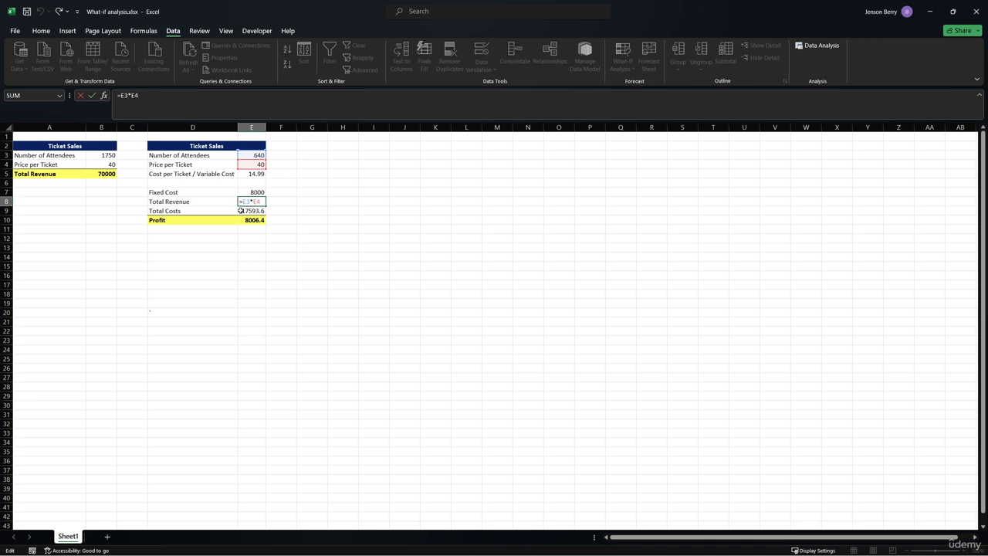
{"action": "type", "text": "="}
{"action": "left_click", "coordinate": [241, 210]}
{"action": "key", "text": "Escape"}
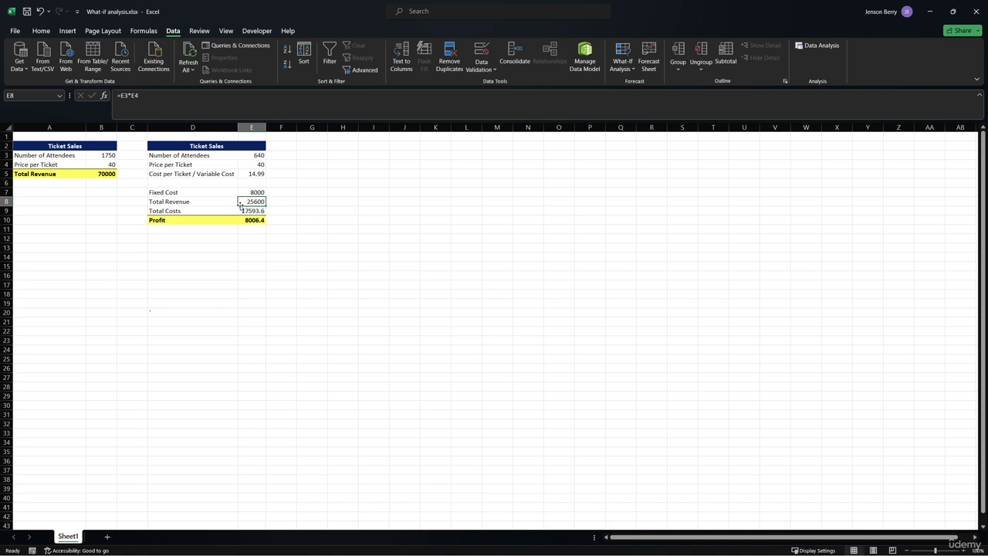
{"action": "left_click", "coordinate": [241, 211]}
{"action": "double_click", "coordinate": [241, 210]}
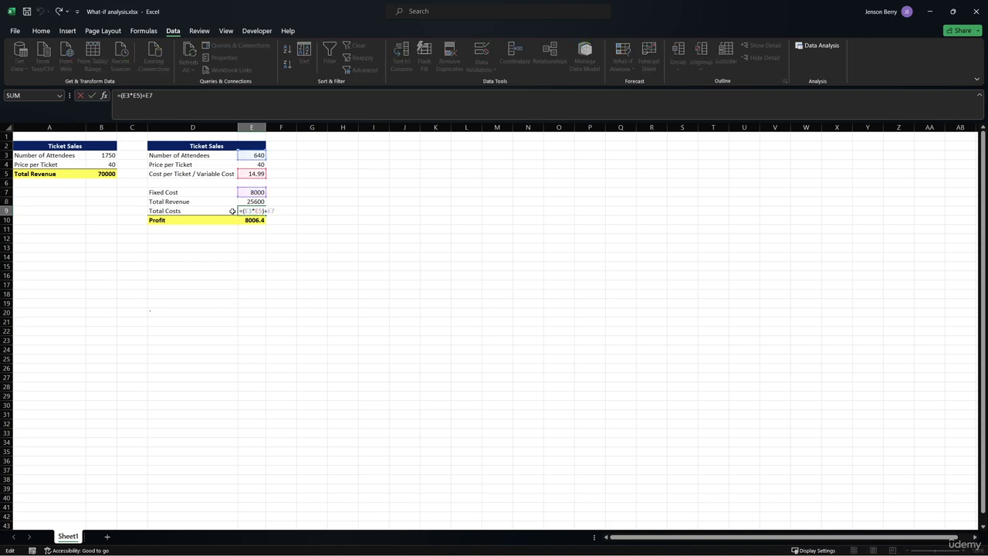
{"action": "key", "text": "Return"}
{"action": "double_click", "coordinate": [241, 220]}
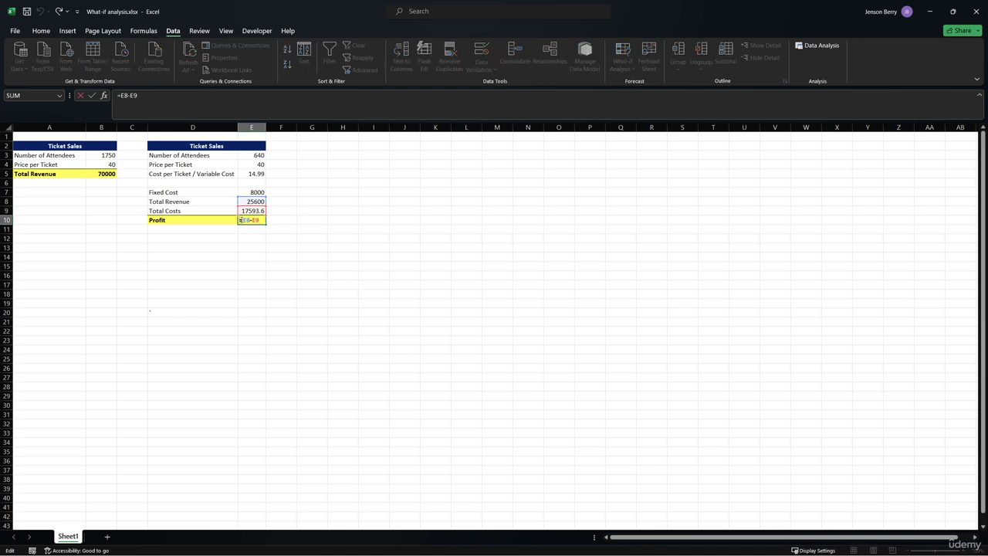
{"action": "key", "text": "Escape"}
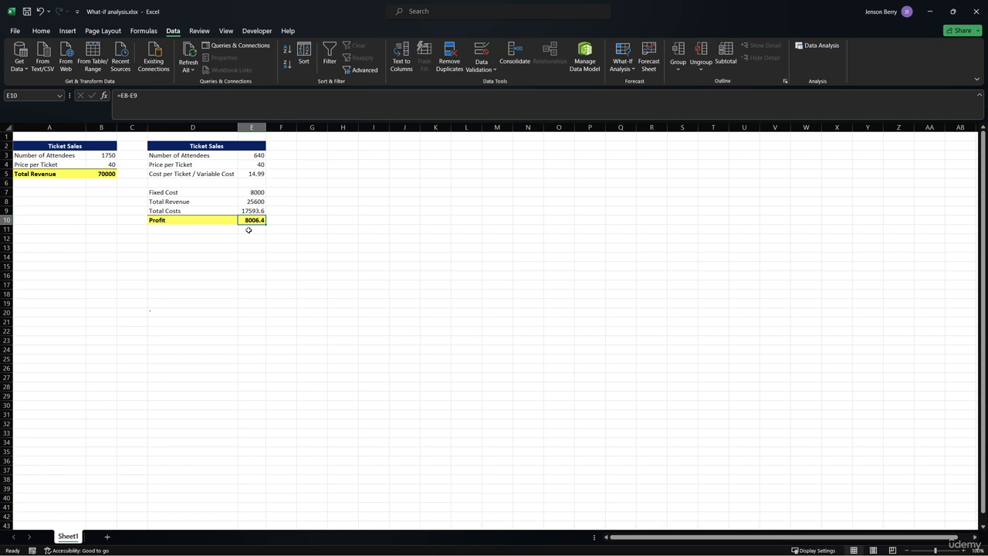
Use Goal Seek to set Profit to 70000 by changing the second table's Number of Attendees
{"action": "left_click", "coordinate": [619, 70]}
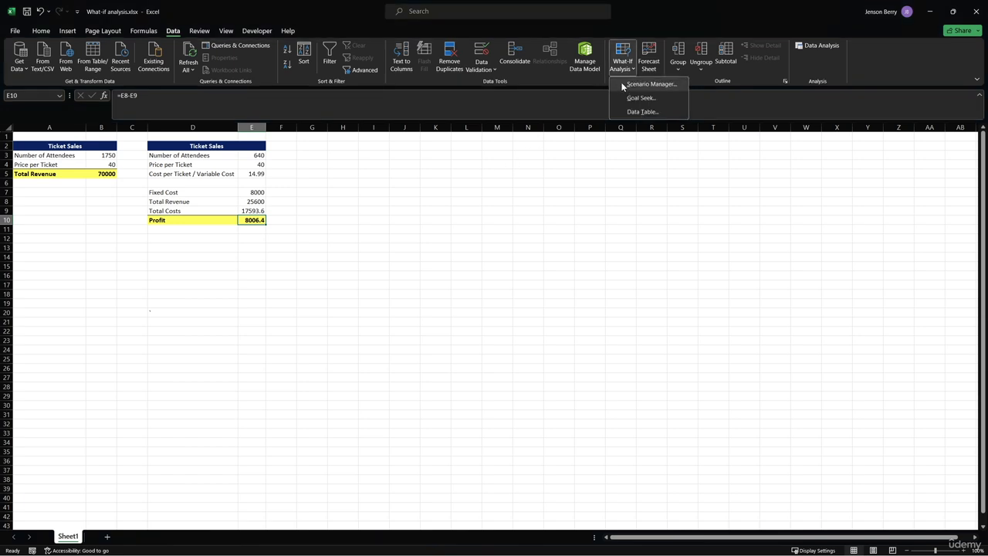
{"action": "left_click", "coordinate": [623, 98]}
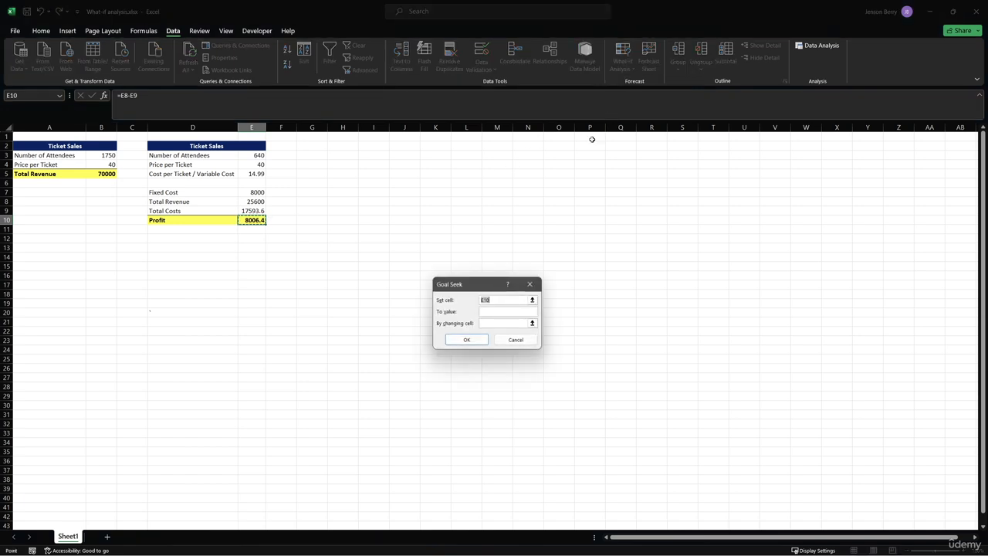
{"action": "left_click", "coordinate": [504, 311]}
{"action": "type", "text": "70000"}
{"action": "left_click", "coordinate": [500, 323]}
{"action": "left_click", "coordinate": [257, 156]}
{"action": "left_click", "coordinate": [456, 341]}
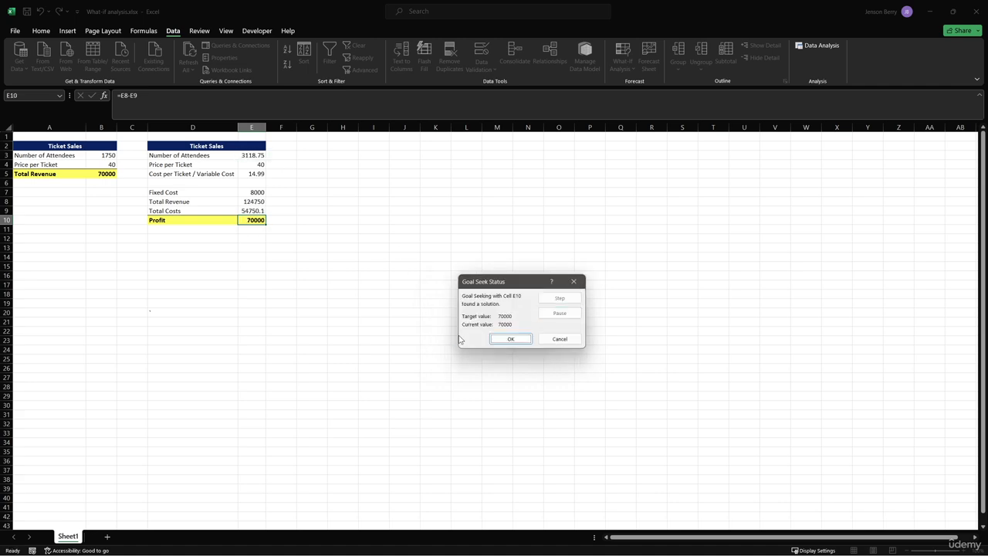
{"action": "left_click", "coordinate": [504, 338]}
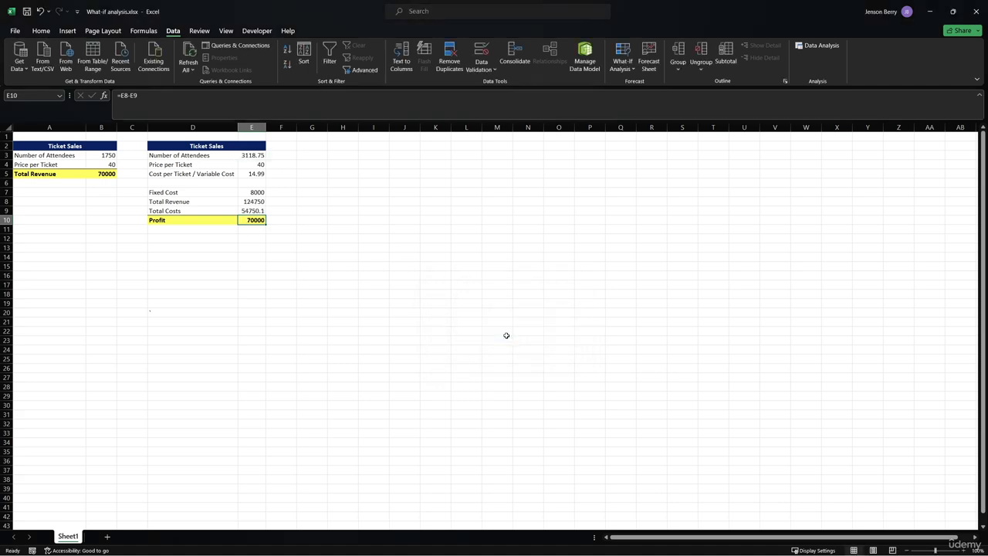
{"action": "left_click", "coordinate": [244, 157]}
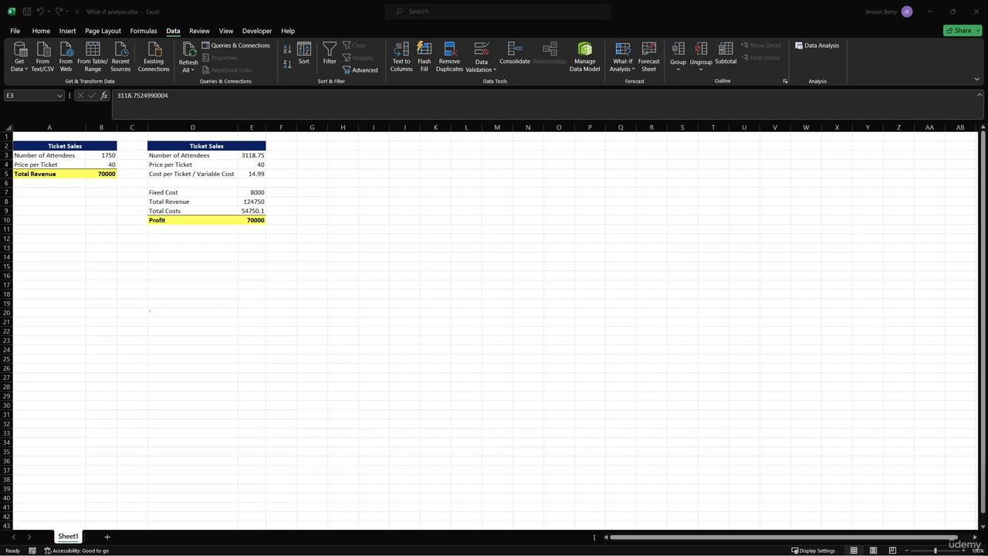
Open Scenario Manager and add a scenario named Initial Values with changing cells B3:B4
{"action": "left_click", "coordinate": [590, 387]}
{"action": "left_click", "coordinate": [620, 71]}
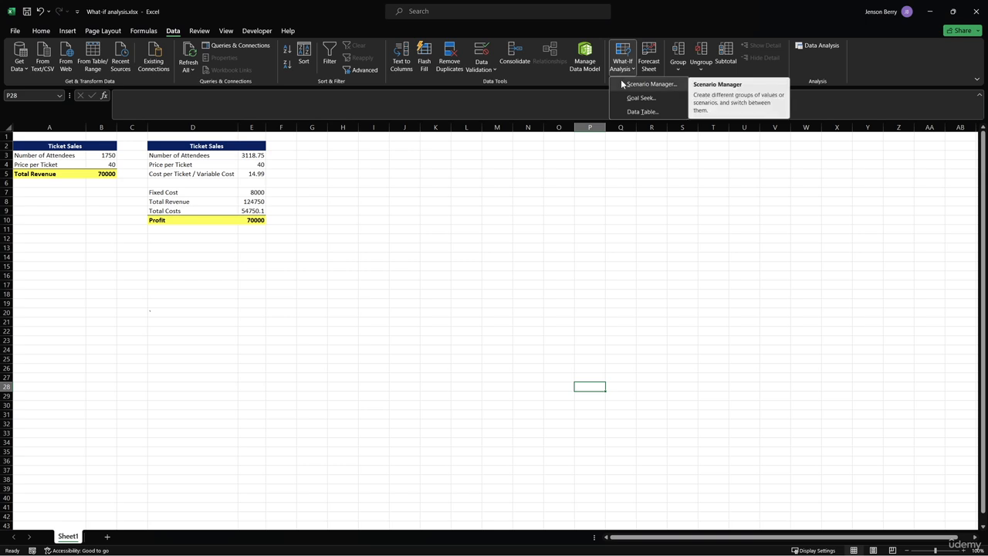
{"action": "left_click", "coordinate": [623, 83]}
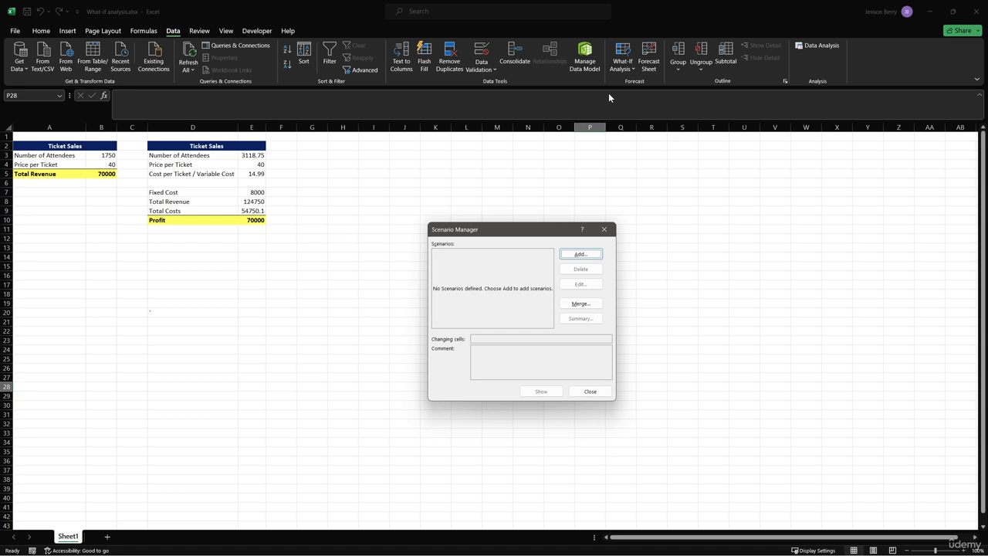
{"action": "left_click", "coordinate": [580, 254]}
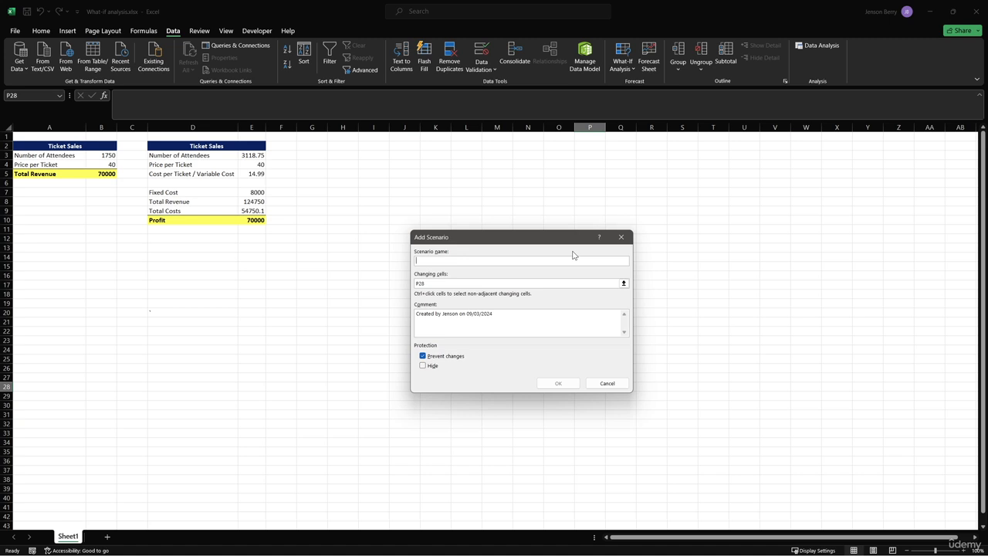
{"action": "type", "text": "Initial Values"}
{"action": "left_click", "coordinate": [624, 284]}
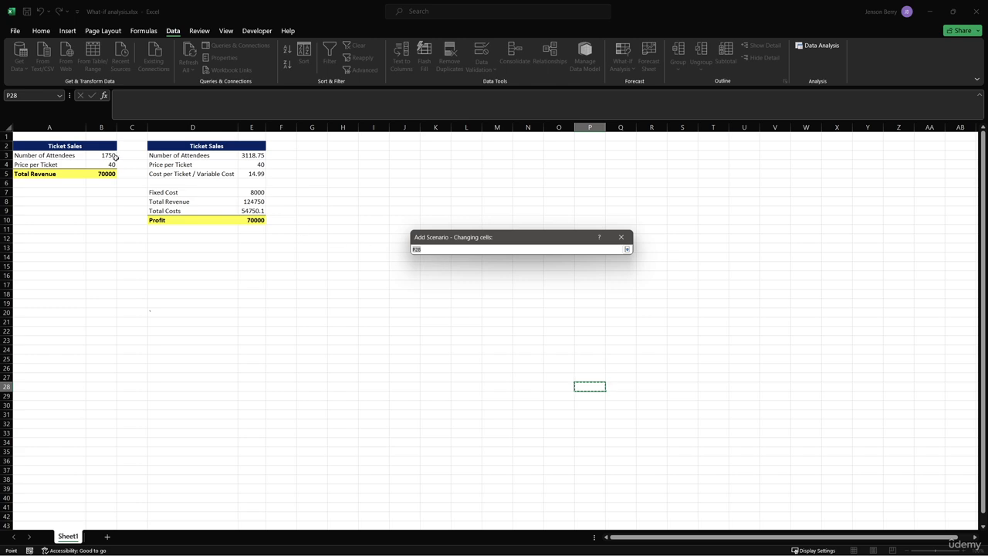
{"action": "left_click_drag", "start_coordinate": [109, 156], "coordinate": [106, 165]}
{"action": "key", "text": "Return"}
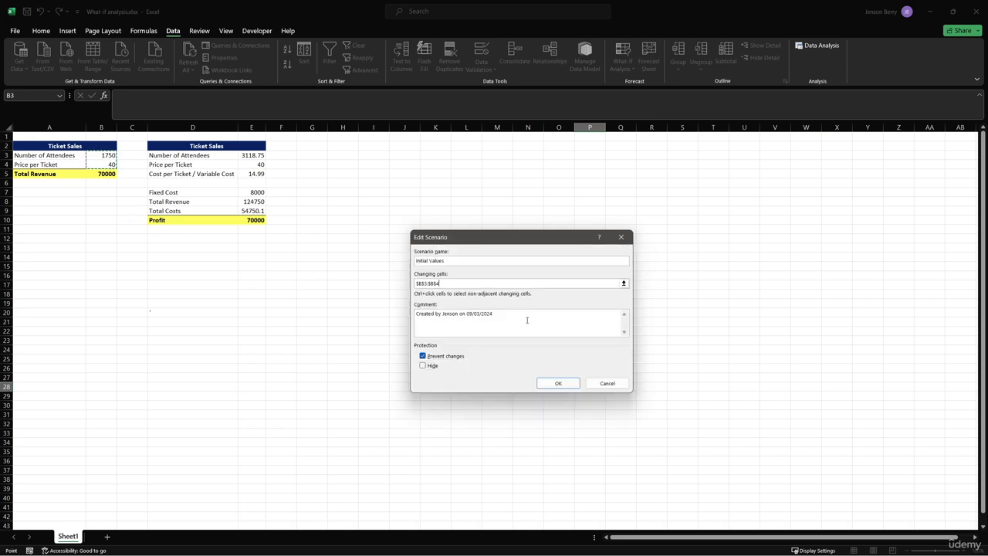
Set the scenario comment to 'The initial values of the spreadsheet' and save it with the current values
{"action": "left_click_drag", "start_coordinate": [528, 319], "coordinate": [408, 319]}
{"action": "type", "text": "Th"}
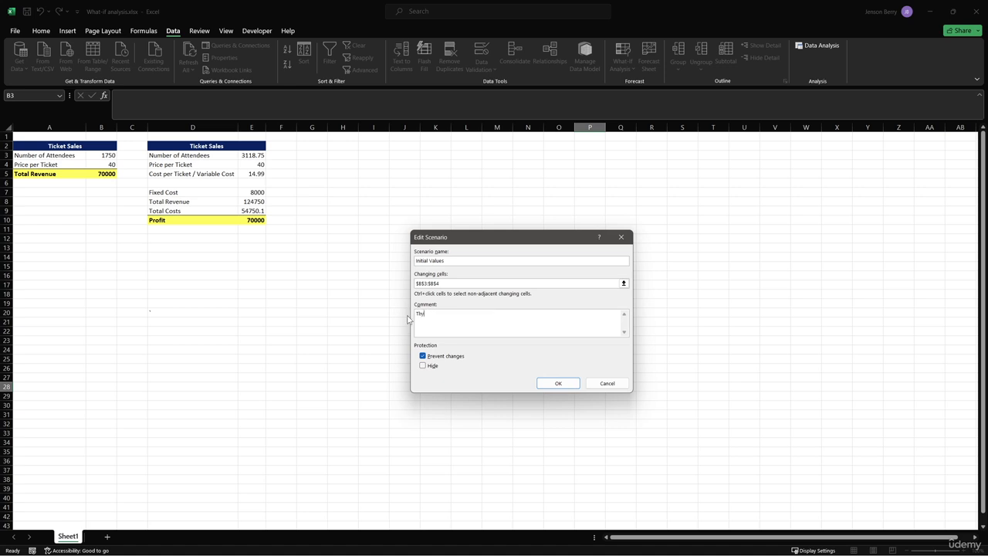
{"action": "type", "text": "e initial values of the spreadsheet"}
{"action": "left_click", "coordinate": [554, 383]}
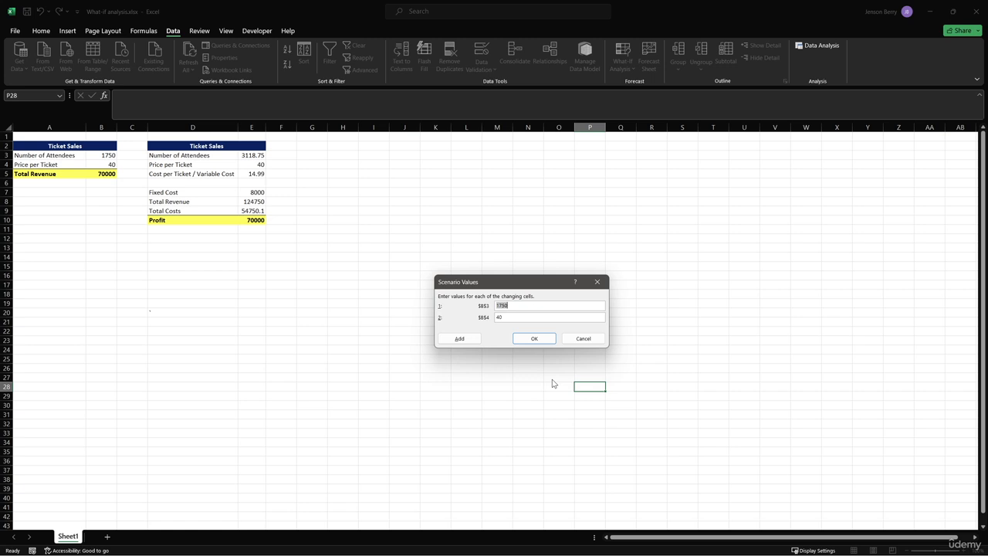
{"action": "left_click", "coordinate": [544, 340]}
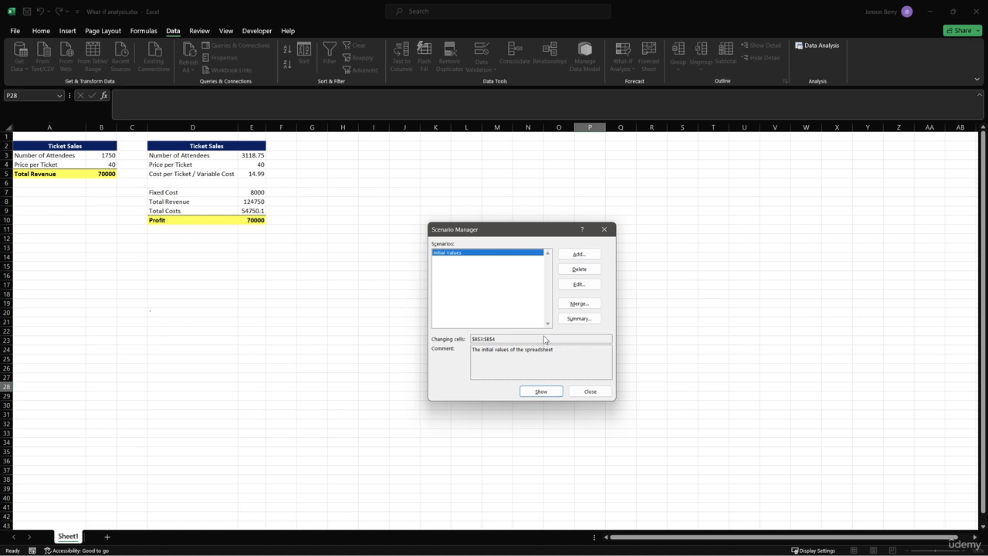
Add a scenario named Best Case using B3:B4, with Number of Attendees 3000 and Price per Ticket 140
{"action": "left_click", "coordinate": [582, 260]}
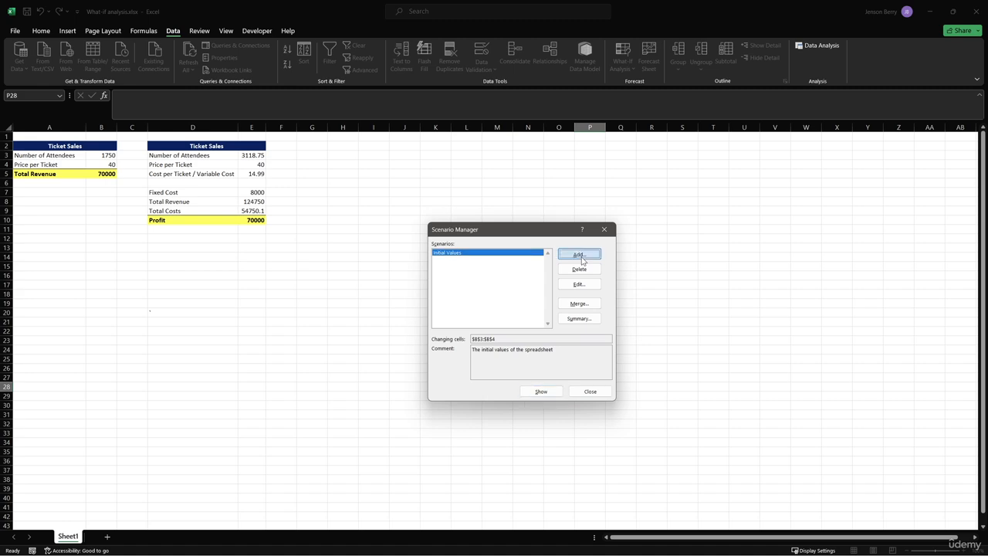
{"action": "left_click", "coordinate": [582, 260]}
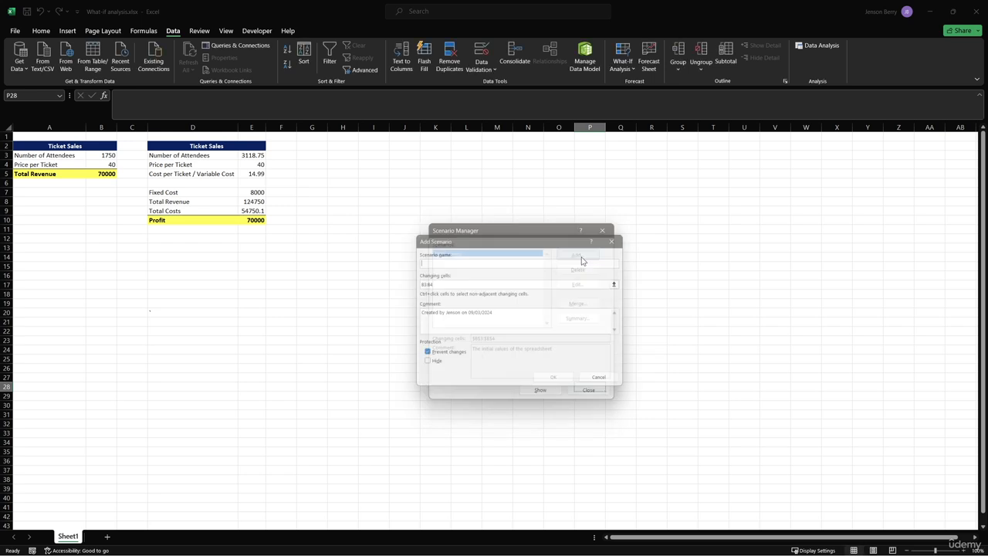
{"action": "type", "text": "Best Case"}
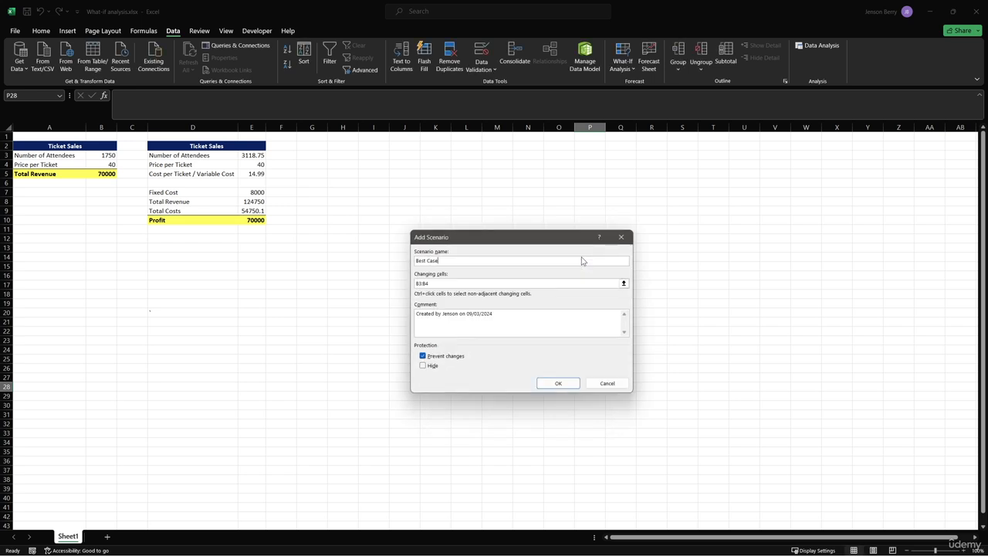
{"action": "left_click", "coordinate": [558, 384]}
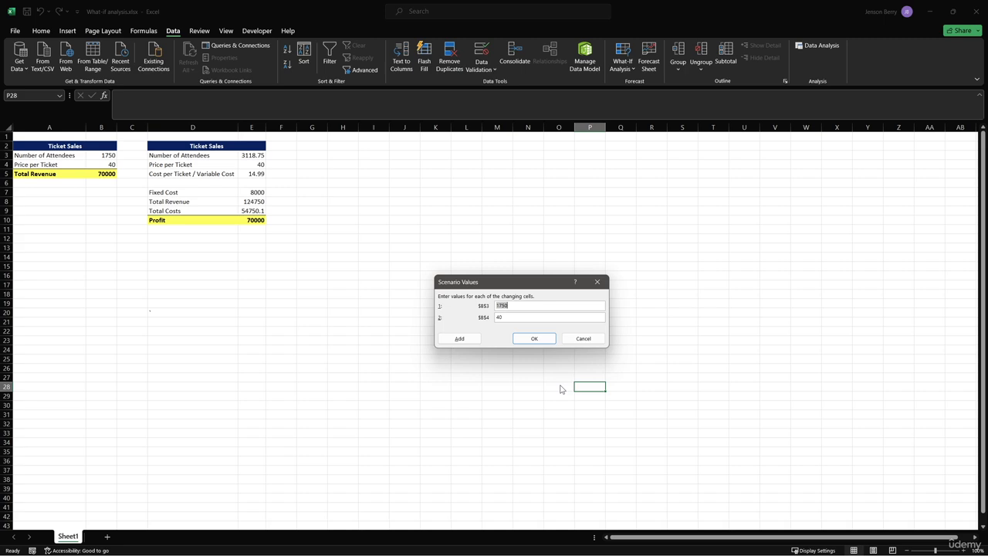
{"action": "type", "text": "3000"}
{"action": "key", "text": "Tab"}
{"action": "type", "text": "4"}
{"action": "type", "text": "1"}
{"action": "left_click", "coordinate": [540, 342]}
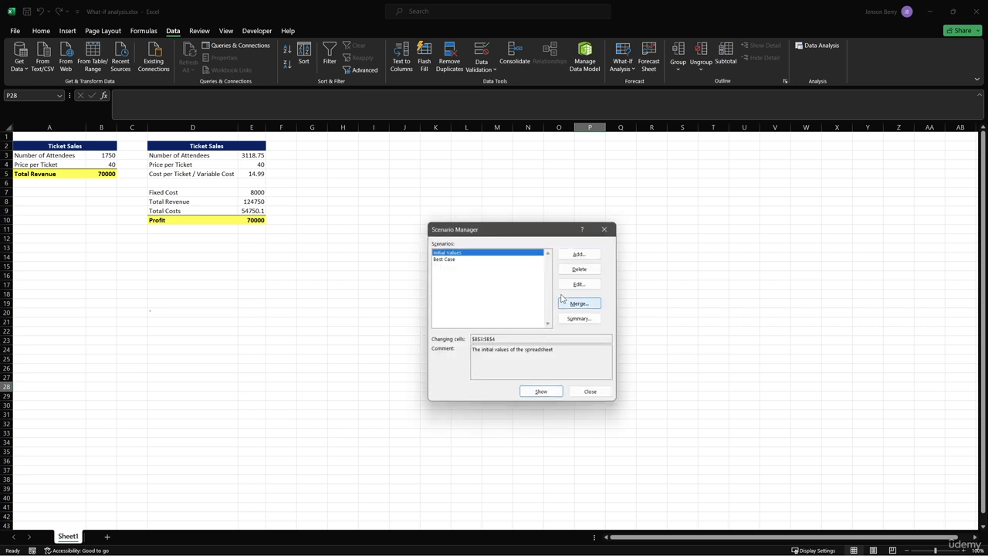
Add a scenario named Worst Case, with Number of Attendees 300 and Price per Ticket 20
{"action": "left_click", "coordinate": [579, 255]}
{"action": "type", "text": "Worst Case"}
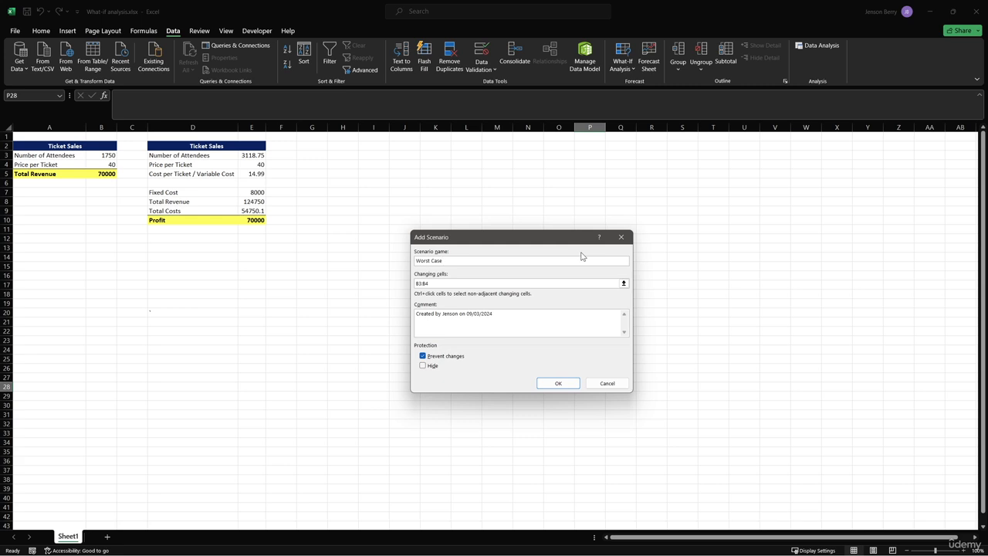
{"action": "left_click", "coordinate": [570, 384]}
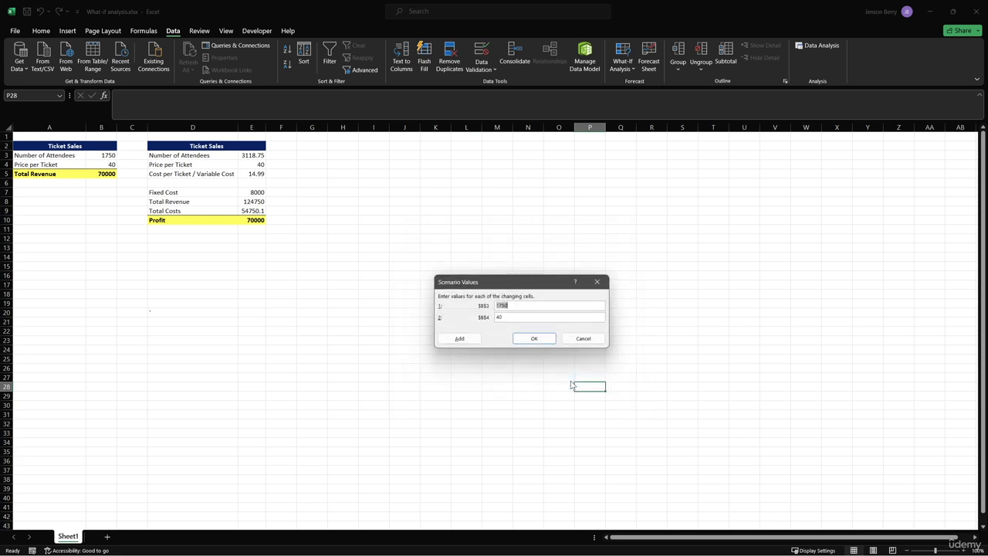
{"action": "type", "text": "300"}
{"action": "key", "text": "Tab"}
{"action": "type", "text": "20"}
{"action": "left_click", "coordinate": [540, 339]}
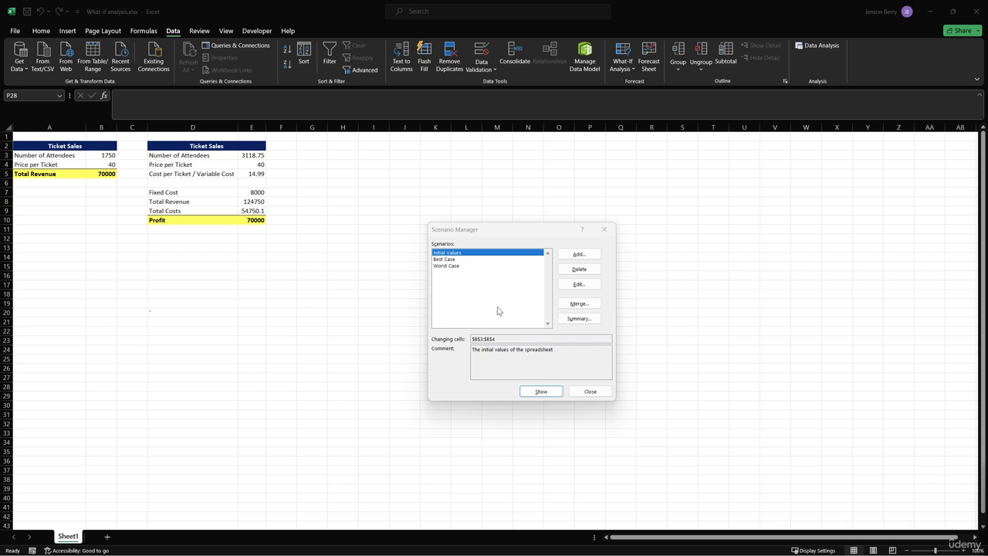
Show the Best Case and Worst Case scenarios on the first ticket sales table, then close Scenario Manager
{"action": "left_click", "coordinate": [503, 253]}
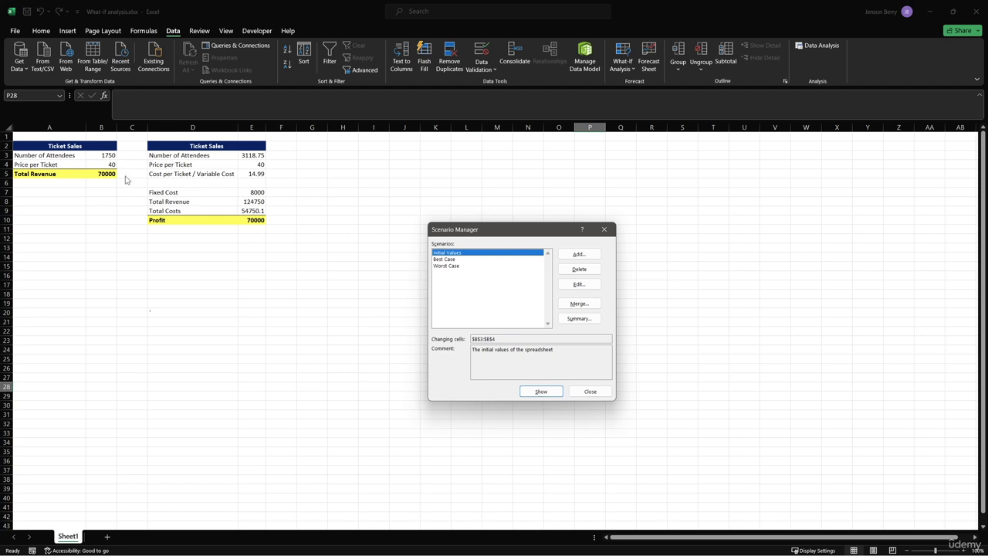
{"action": "double_click", "coordinate": [444, 259]}
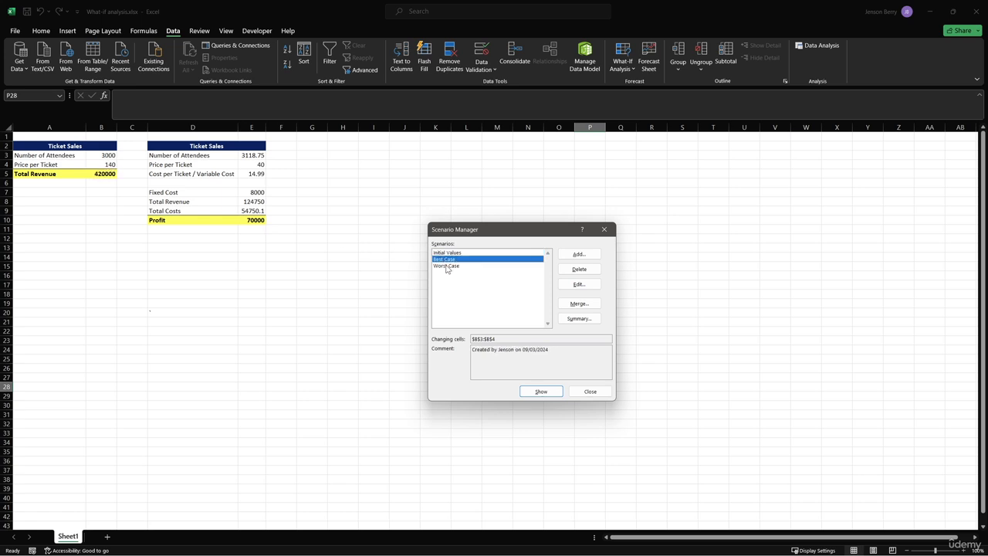
{"action": "double_click", "coordinate": [447, 267]}
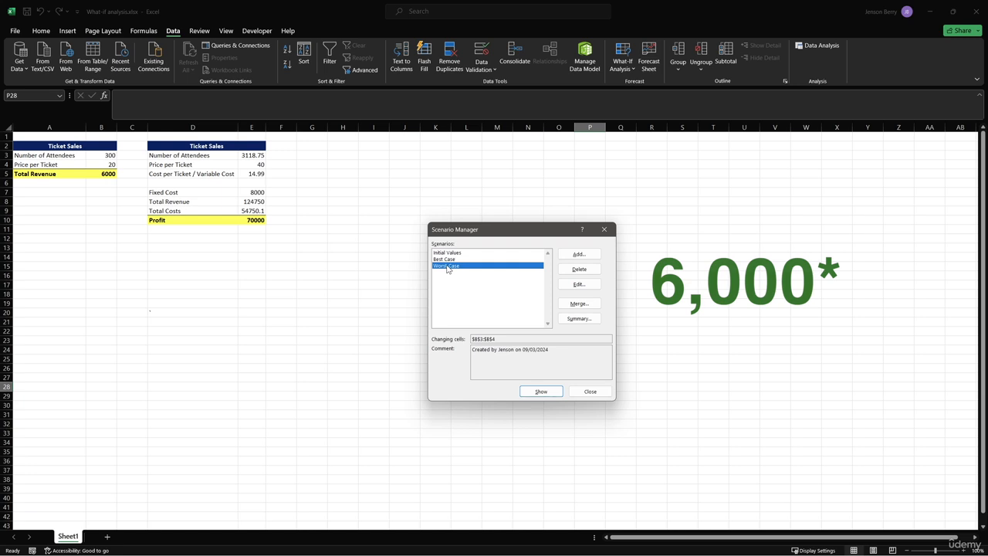
{"action": "left_click", "coordinate": [589, 391]}
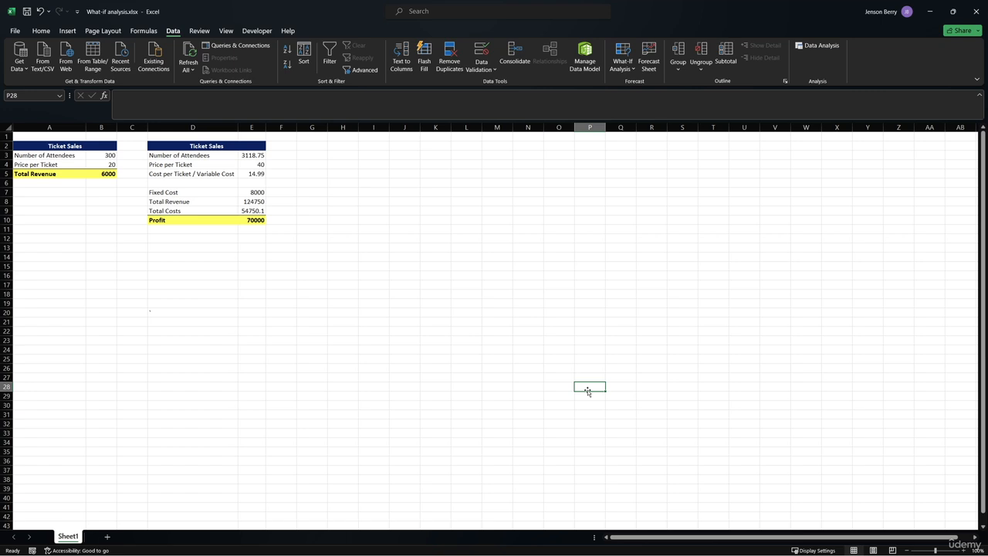
Reopen Scenario Manager, show the Initial Values scenario to restore the original inputs, and close the dialog
{"action": "left_click", "coordinate": [622, 64]}
{"action": "left_click", "coordinate": [641, 83]}
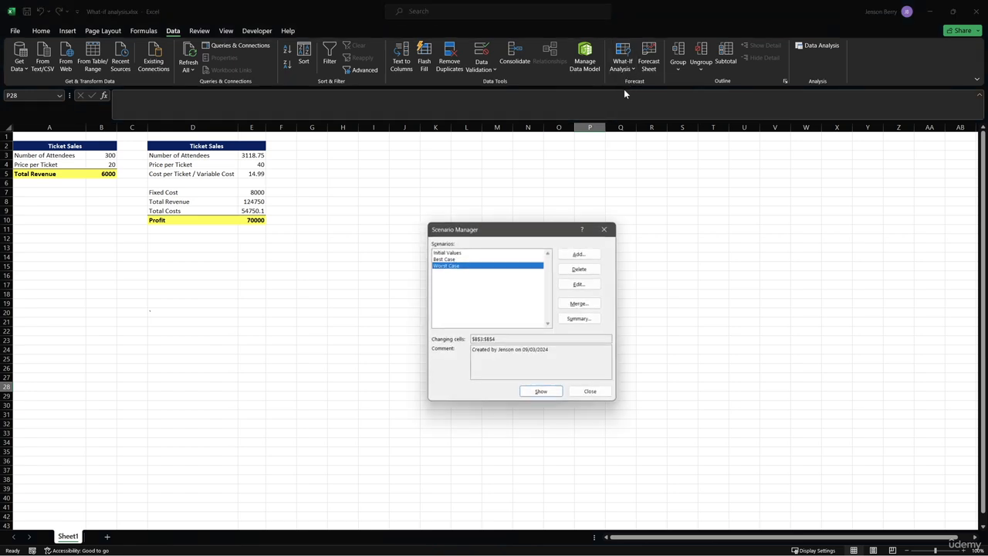
{"action": "double_click", "coordinate": [455, 254]}
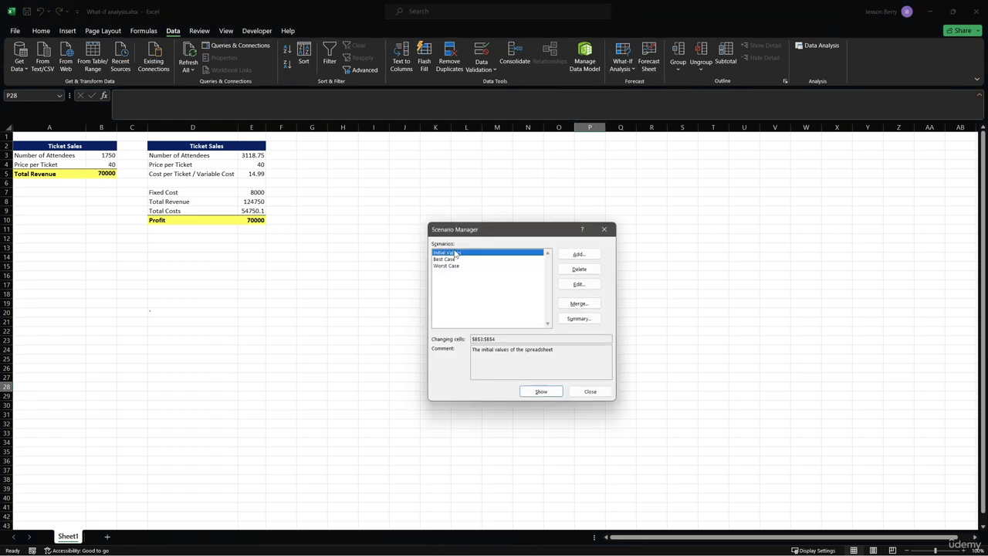
{"action": "left_click", "coordinate": [590, 391]}
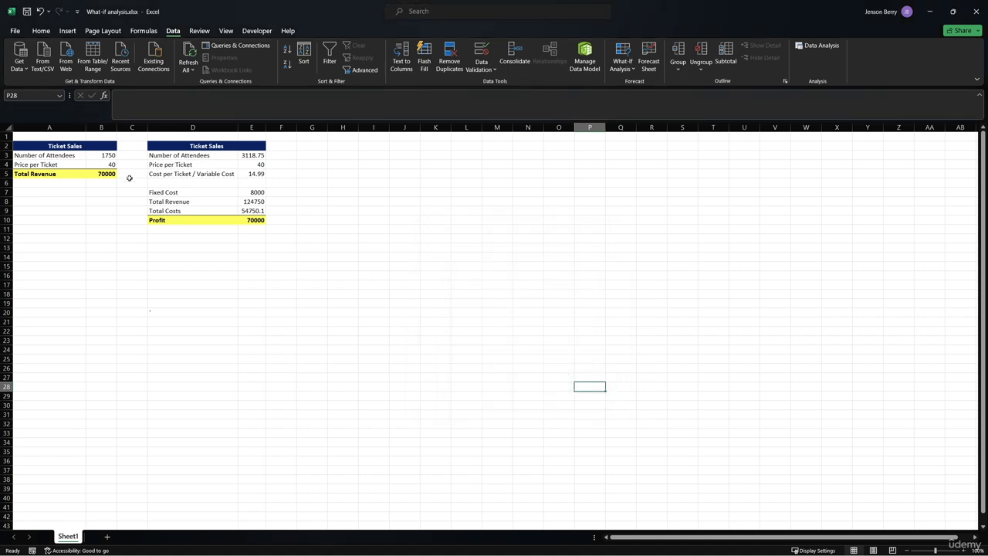